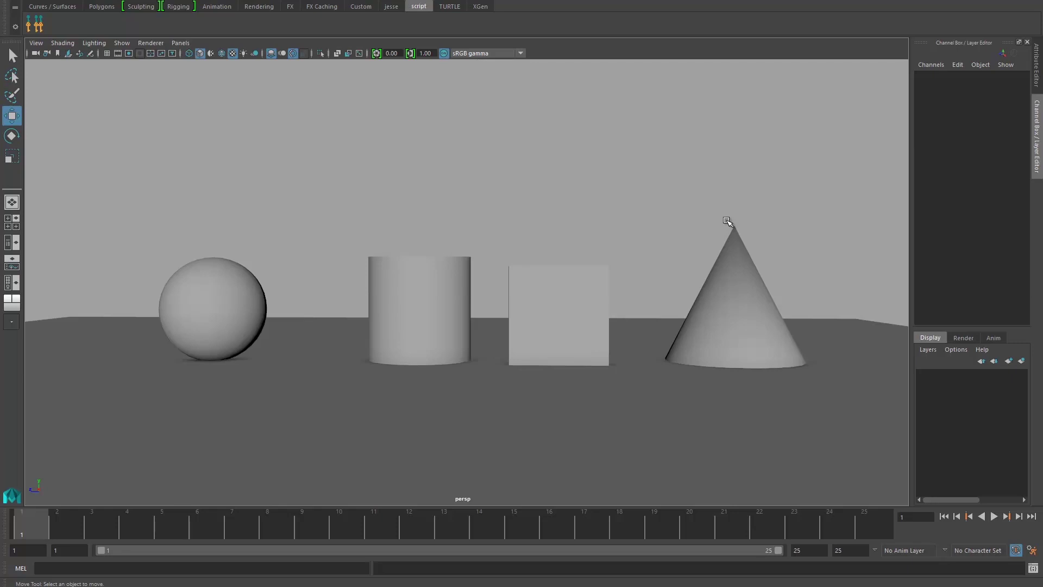
Select the sphere, cylinder, cube and cone together, ending with the cone as the lead object
{"action": "left_click", "coordinate": [225, 282]}
{"action": "left_click", "coordinate": [435, 279]}
{"action": "left_click", "coordinate": [591, 288]}
{"action": "left_click", "coordinate": [734, 278]}
{"action": "left_click_drag", "start_coordinate": [177, 219], "coordinate": [782, 277]}
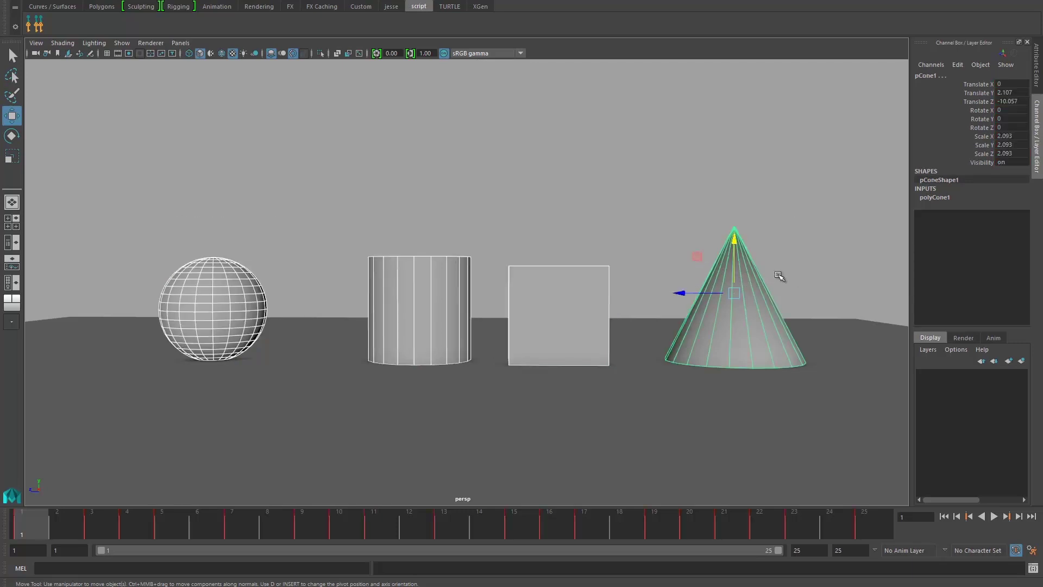
Select the sphere first, add the cylinder, cube and cone, then run jop_copyTiming
{"action": "left_click", "coordinate": [273, 242]}
{"action": "left_click", "coordinate": [220, 276]}
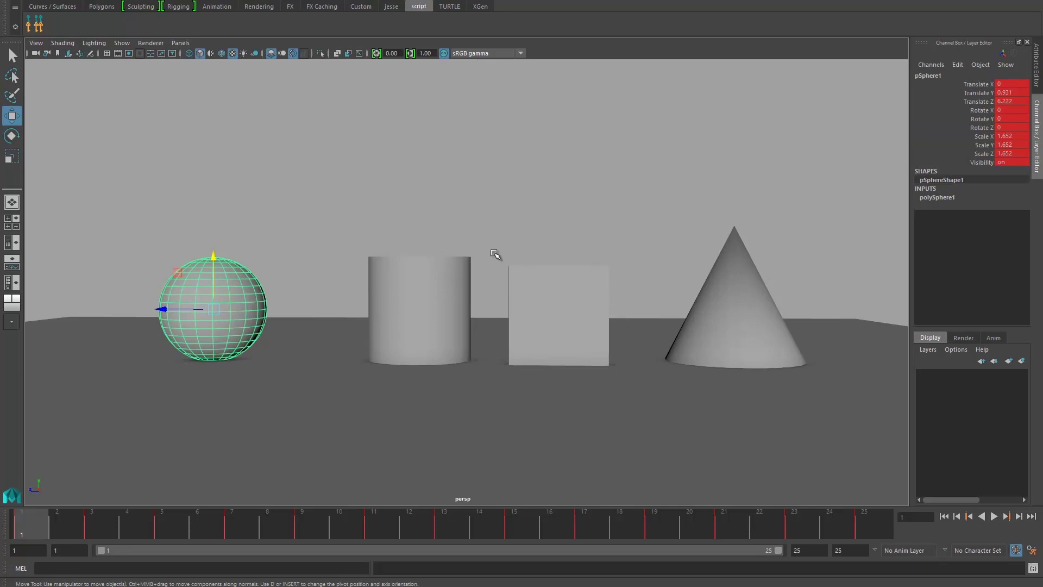
{"action": "left_click_drag", "start_coordinate": [348, 185], "coordinate": [836, 283], "text": "shift"}
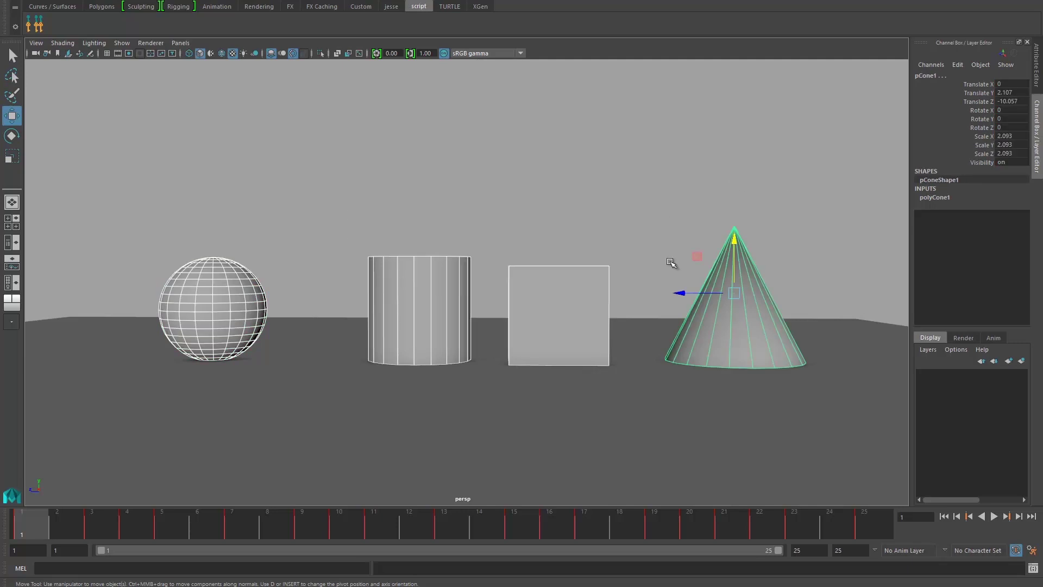
{"action": "left_click", "coordinate": [37, 31]}
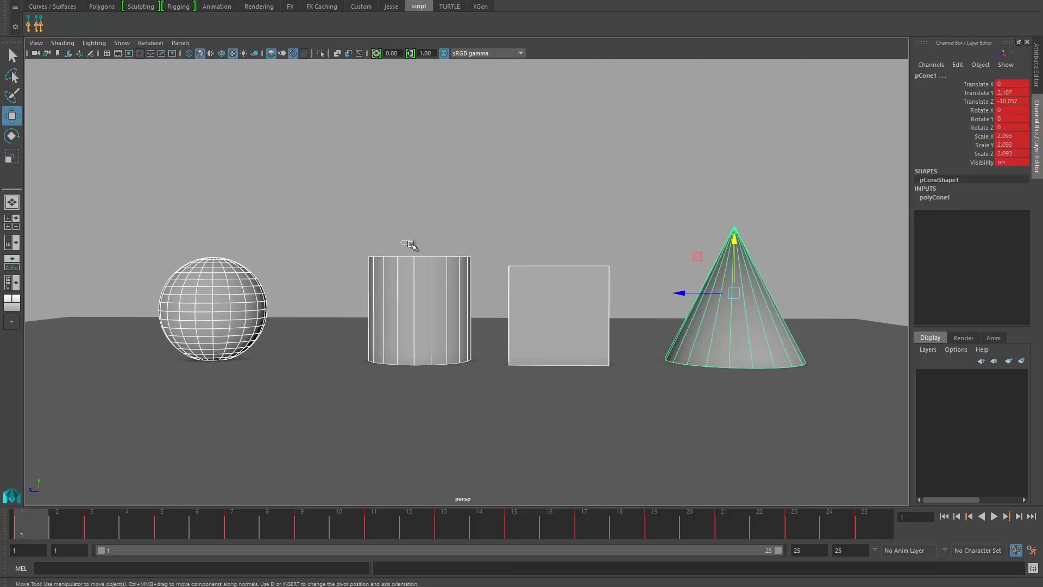
Inspect the keys on the cylinder, cube and cone to confirm the copied timing
{"action": "left_click", "coordinate": [443, 270]}
{"action": "left_click", "coordinate": [652, 266]}
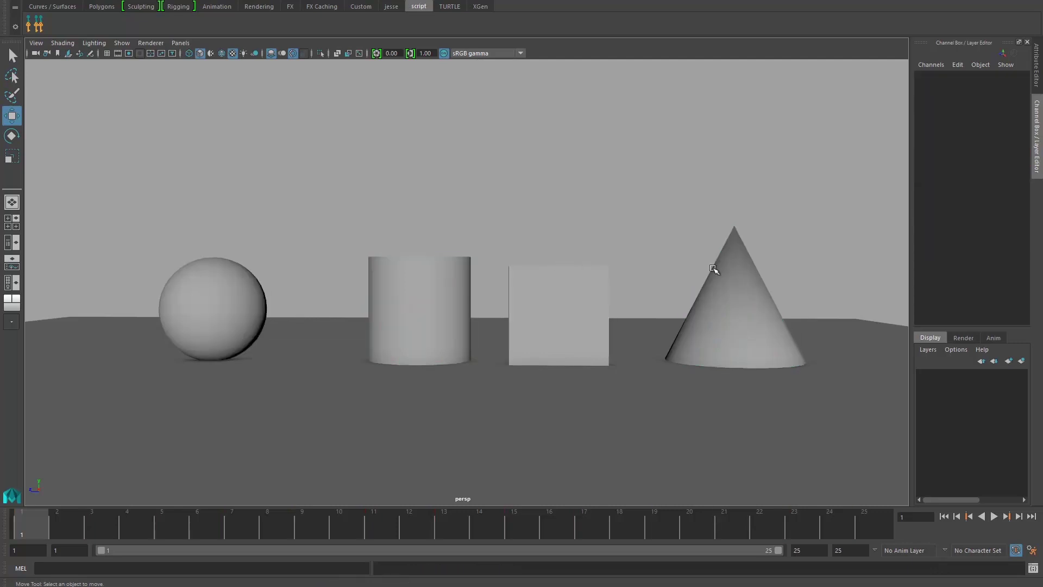
{"action": "left_click", "coordinate": [611, 286]}
{"action": "left_click", "coordinate": [720, 288]}
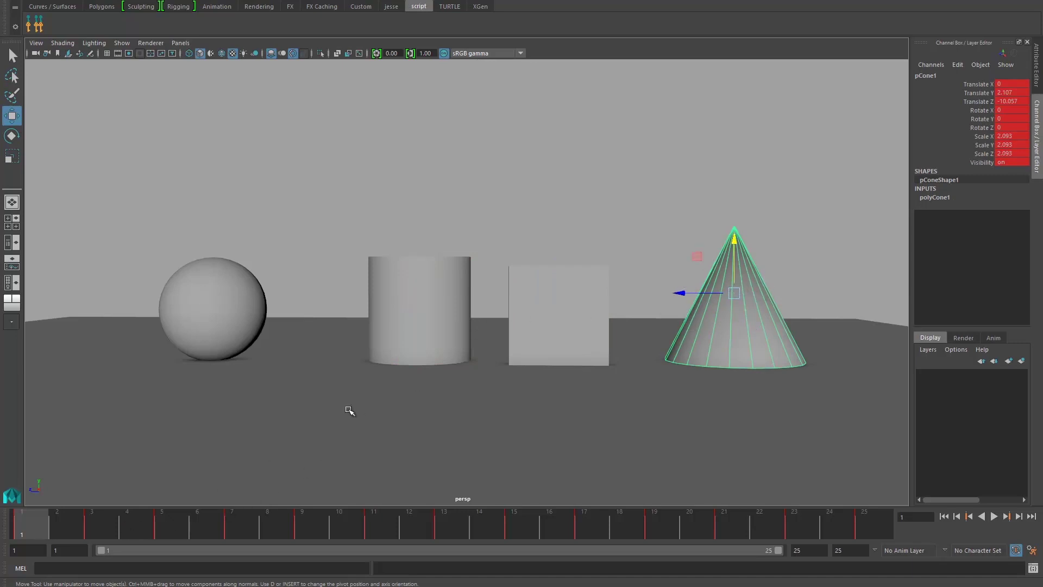
{"action": "left_click", "coordinate": [567, 287]}
{"action": "left_click", "coordinate": [416, 288]}
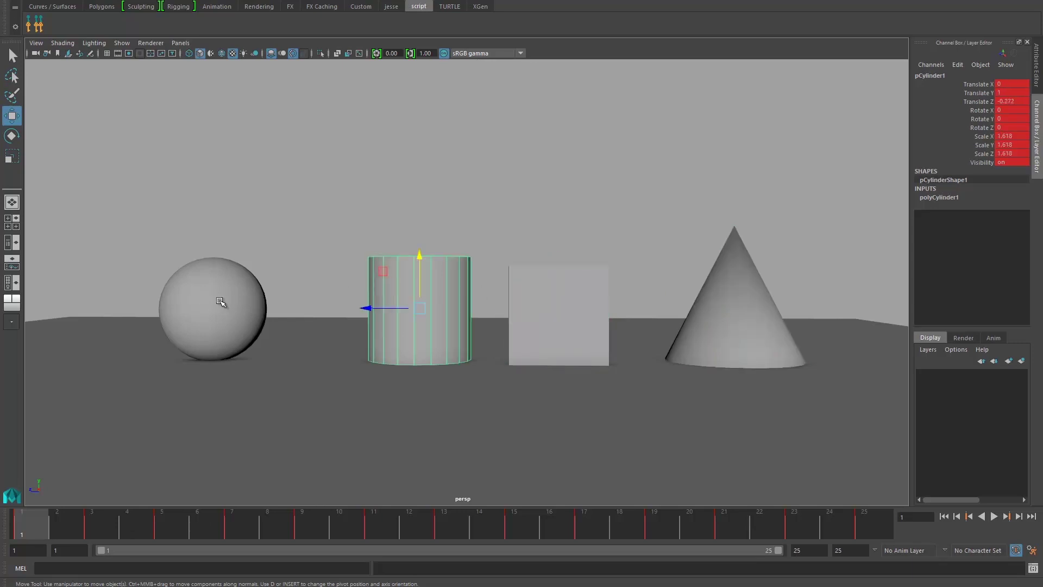
{"action": "left_click", "coordinate": [267, 235]}
Show the sphere's Translate Y and cylinder's Translate Z curves in a maximized Graph Editor
{"action": "key", "text": "space"}
{"action": "key", "text": "space"}
{"action": "left_click", "coordinate": [264, 199]}
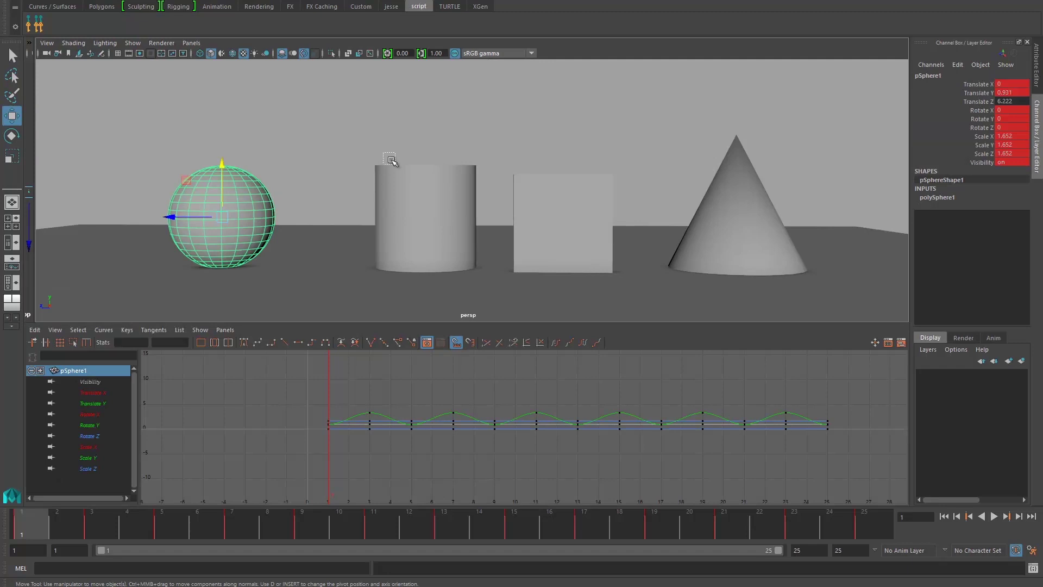
{"action": "left_click", "coordinate": [419, 182], "text": "shift"}
{"action": "left_click_drag", "start_coordinate": [978, 93], "coordinate": [977, 102]}
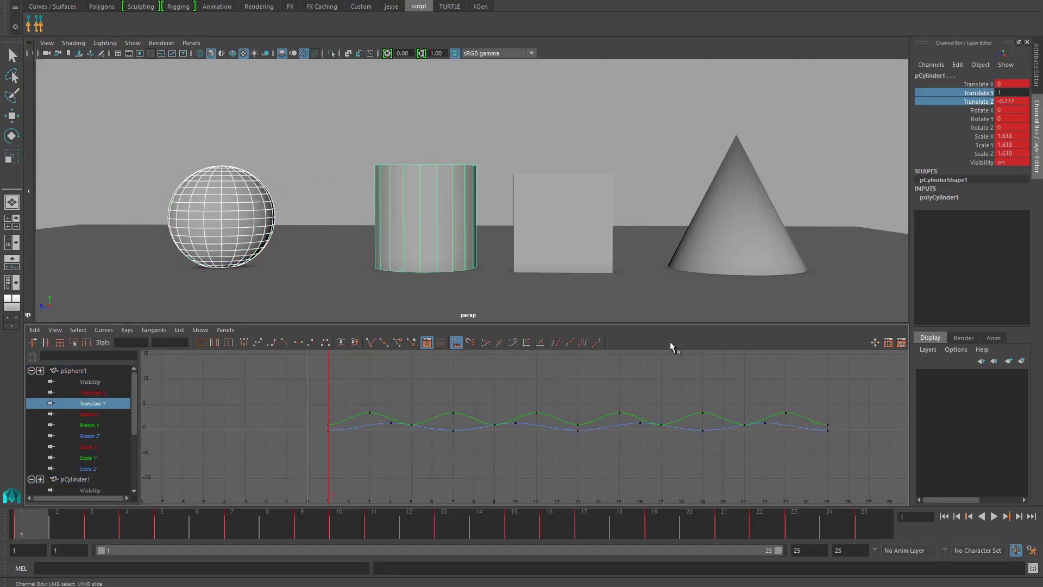
{"action": "key", "text": "space"}
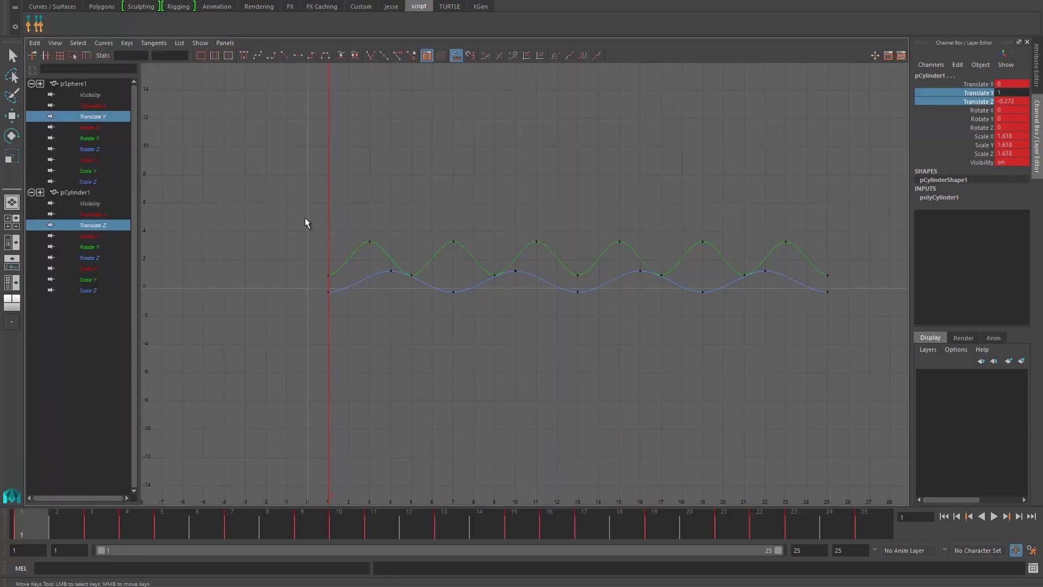
Copy the sphere's key timing onto the cylinder's Translate Z curve and compare key positions
{"action": "left_click", "coordinate": [38, 25]}
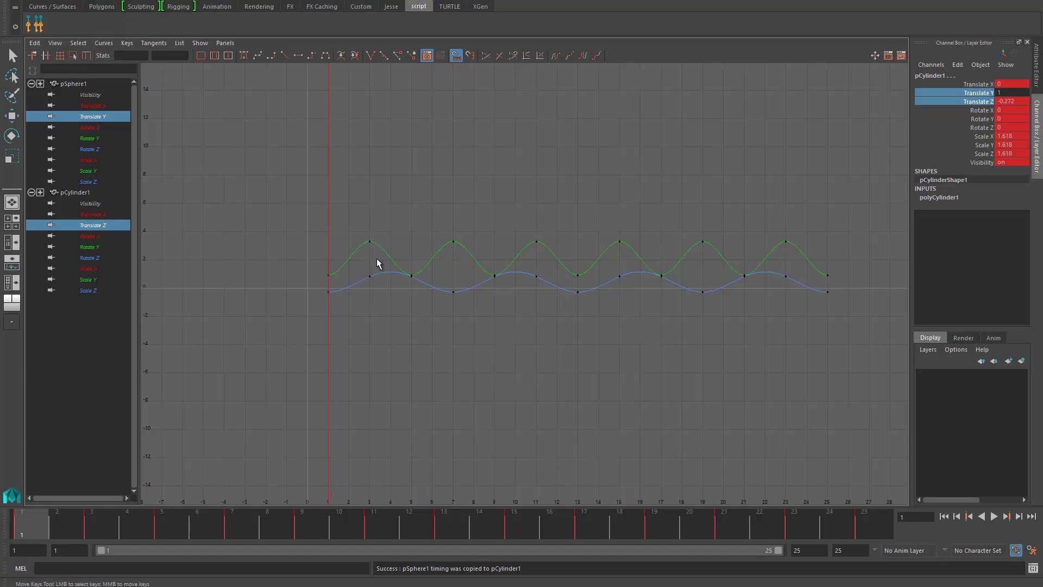
{"action": "left_click", "coordinate": [408, 246]}
{"action": "left_click", "coordinate": [418, 214]}
Display the sphere's Translate X and Y curves and shift the key near frame 3 one frame later
{"action": "left_click", "coordinate": [99, 110]}
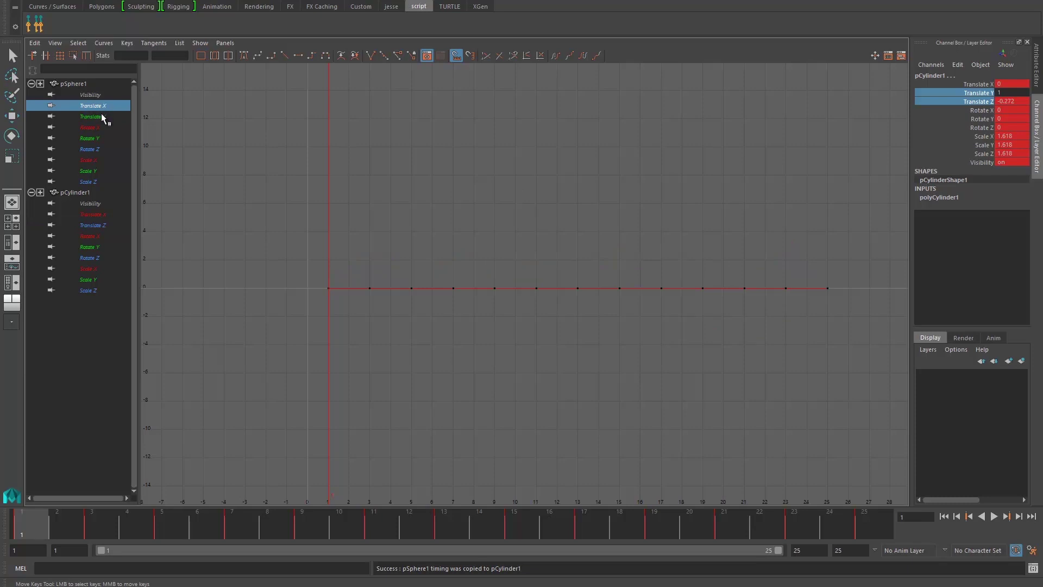
{"action": "left_click", "coordinate": [102, 114], "text": "shift"}
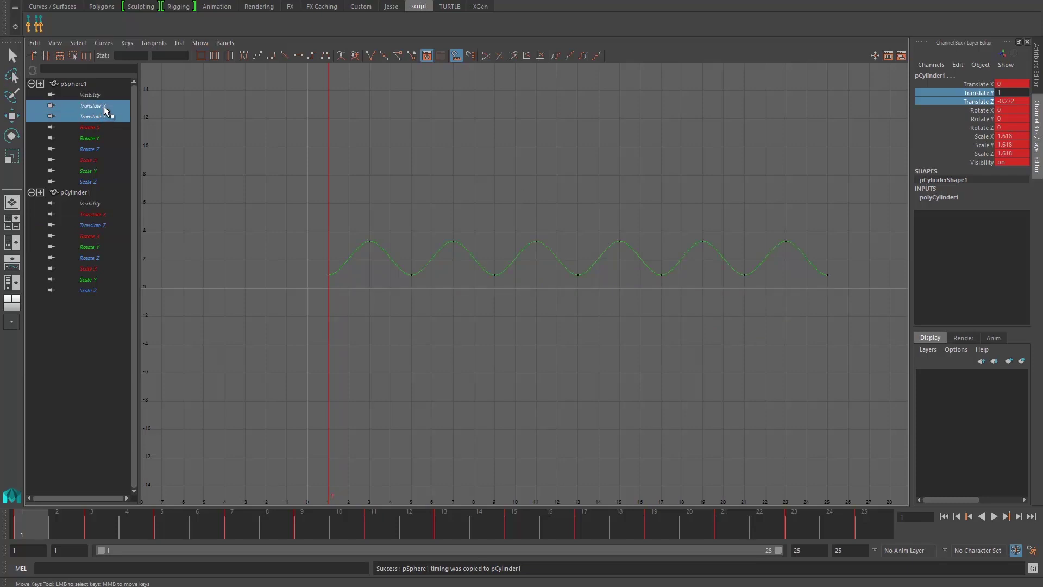
{"action": "left_click_drag", "start_coordinate": [402, 285], "coordinate": [583, 309]}
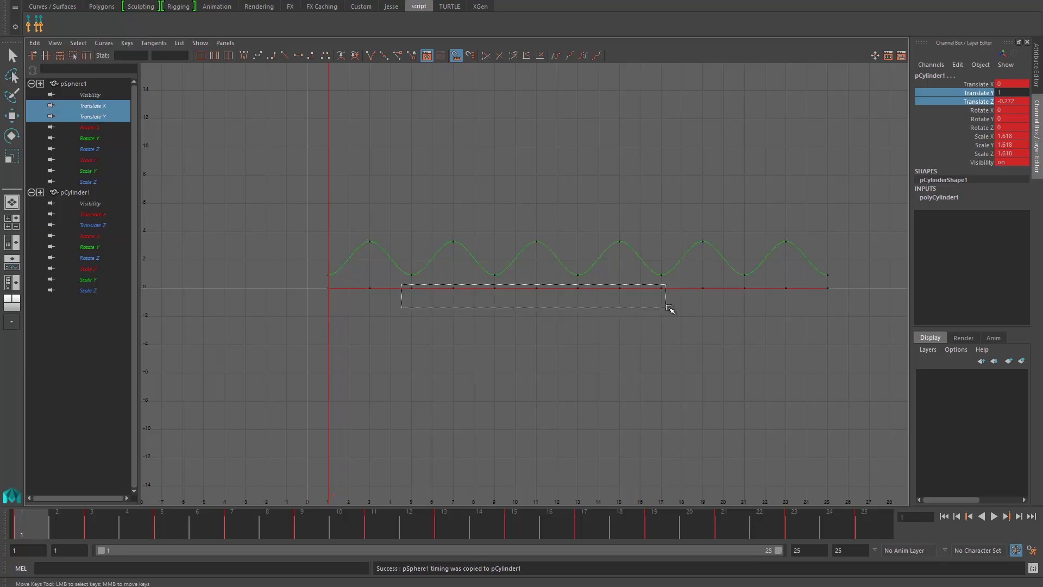
{"action": "left_click_drag", "start_coordinate": [674, 308], "coordinate": [717, 308]}
{"action": "left_click", "coordinate": [650, 306]}
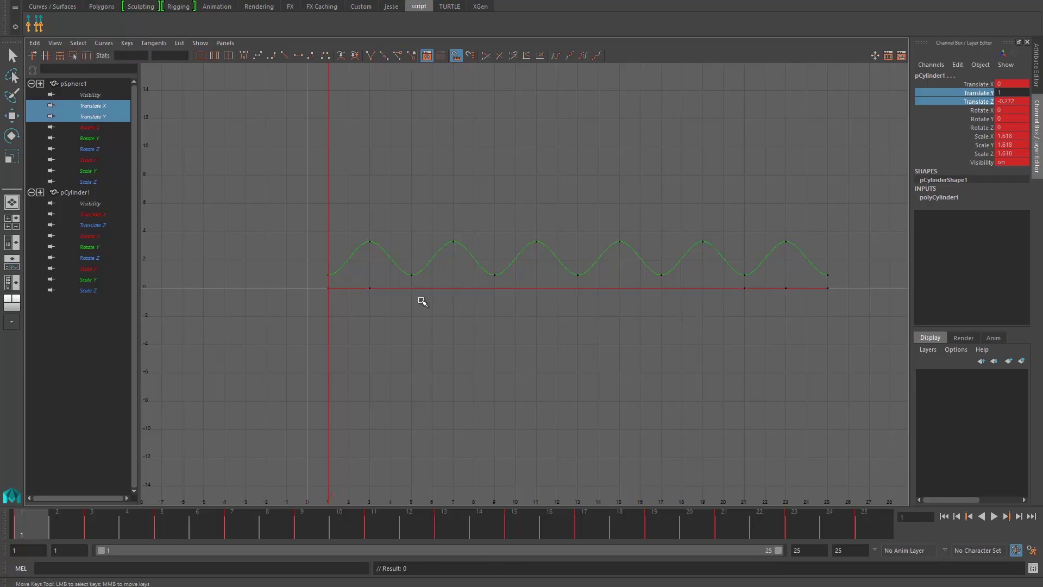
{"action": "left_click", "coordinate": [360, 287]}
{"action": "middle_click_drag", "start_coordinate": [359, 287], "coordinate": [385, 290]}
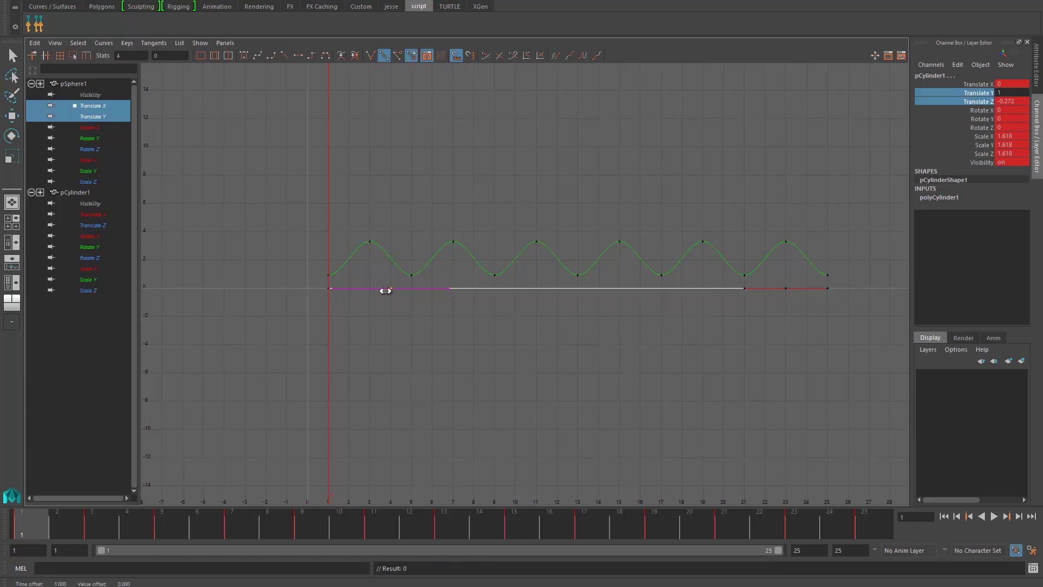
{"action": "left_click", "coordinate": [647, 284]}
Copy the sphere's Translate Y key timing onto its Translate X curve
{"action": "left_click", "coordinate": [430, 255]}
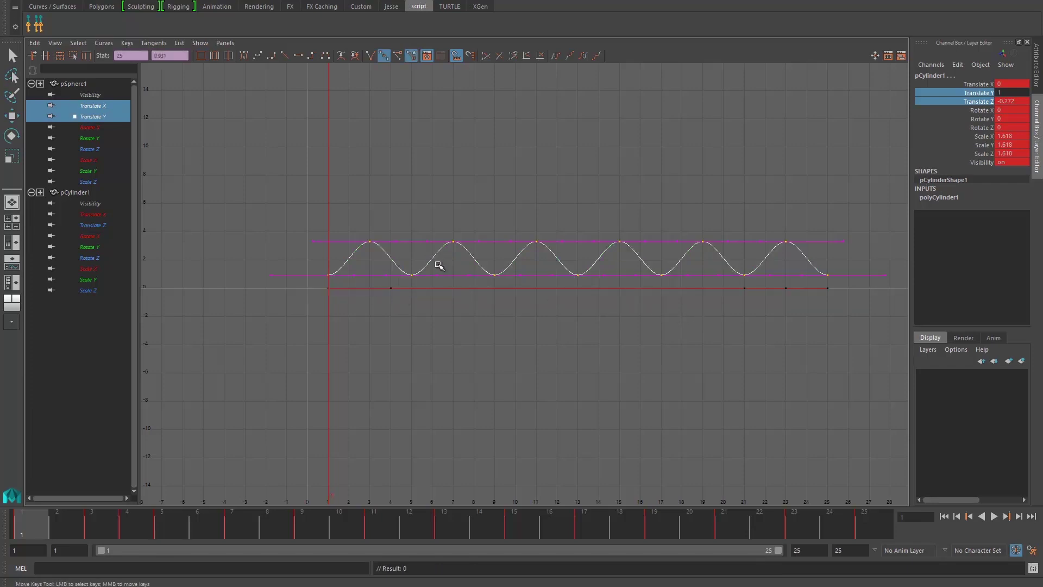
{"action": "left_click", "coordinate": [459, 286], "text": "shift"}
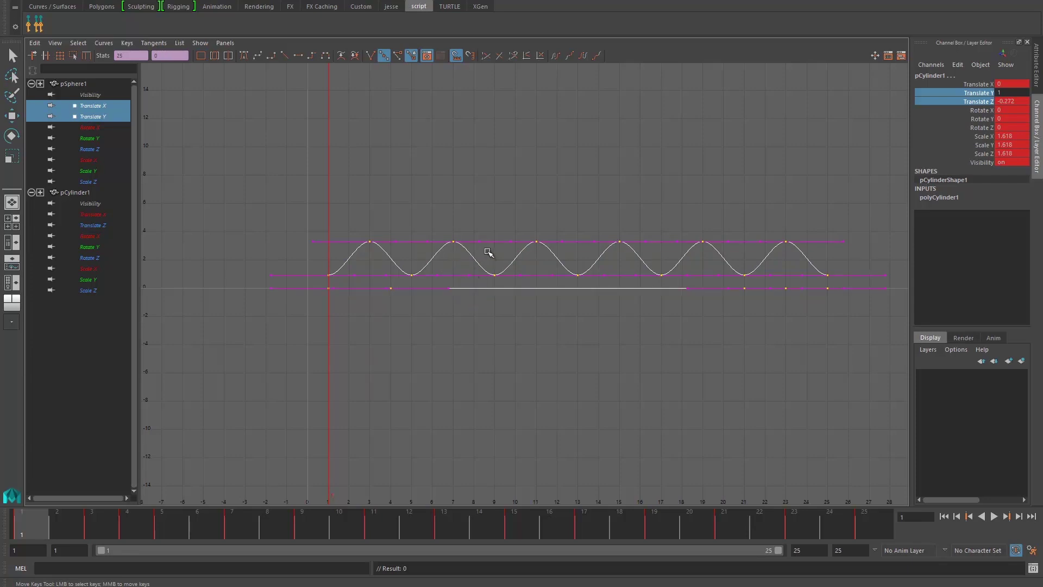
{"action": "left_click", "coordinate": [38, 25]}
{"action": "left_click", "coordinate": [486, 195]}
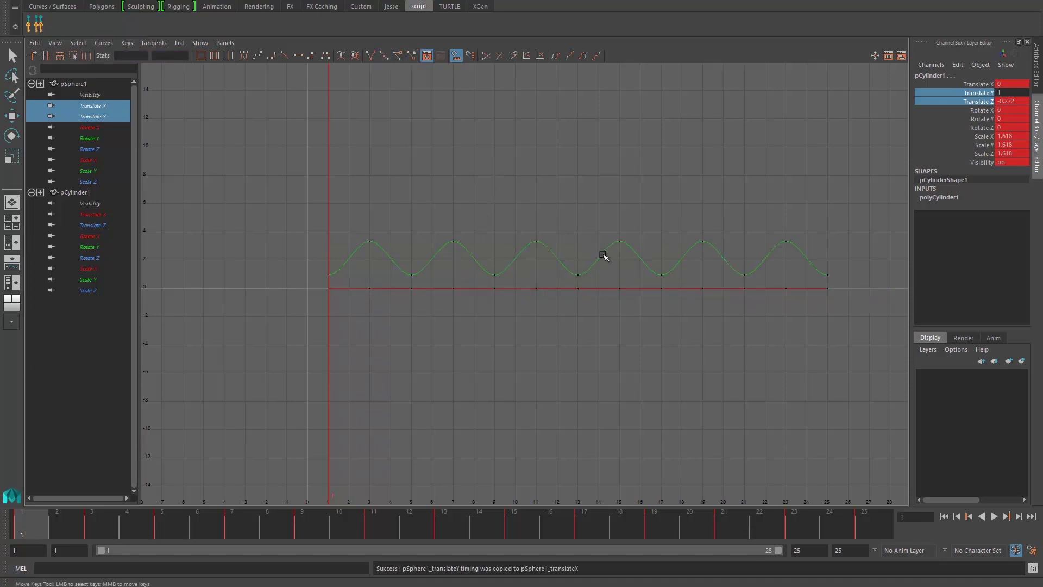
Move the Translate Y key from frame 13 to frame 12 and reapply its timing to Translate X
{"action": "left_click_drag", "start_coordinate": [563, 252], "coordinate": [595, 280]}
{"action": "middle_click_drag", "start_coordinate": [595, 280], "coordinate": [585, 257], "text": "shift"}
{"action": "left_click_drag", "start_coordinate": [579, 239], "coordinate": [591, 286]}
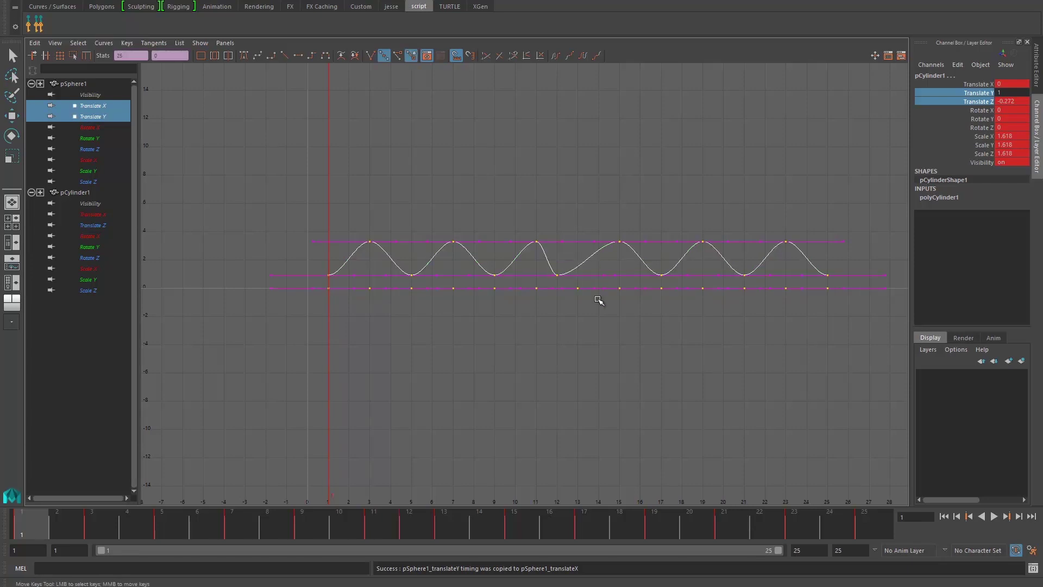
{"action": "left_click", "coordinate": [551, 289]}
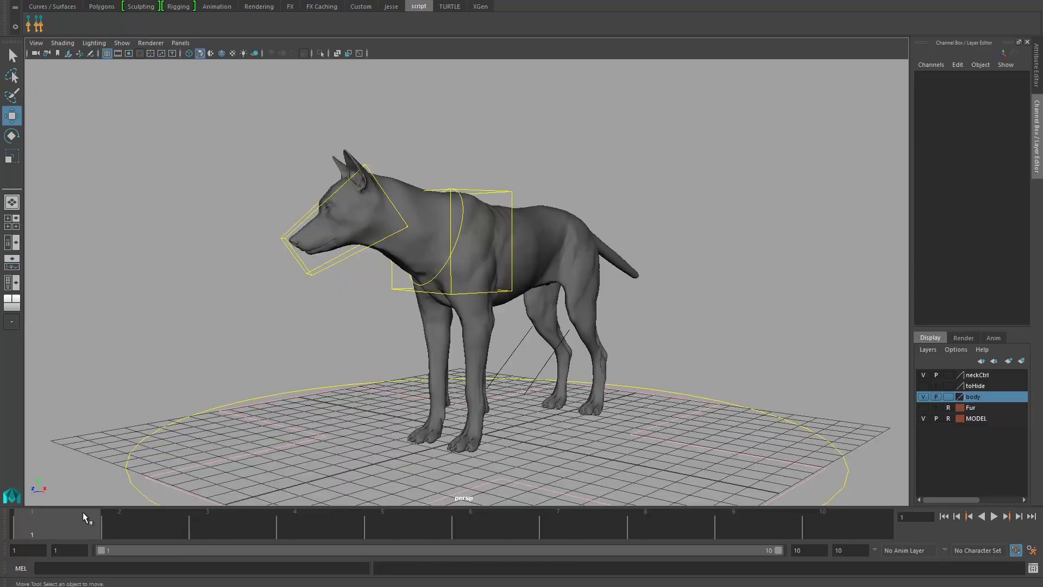
Scrub and play the dog rig's original head turn, checking the chest, neck and head controls
{"action": "left_click_drag", "start_coordinate": [69, 519], "coordinate": [122, 424]}
{"action": "left_click", "coordinate": [452, 190]}
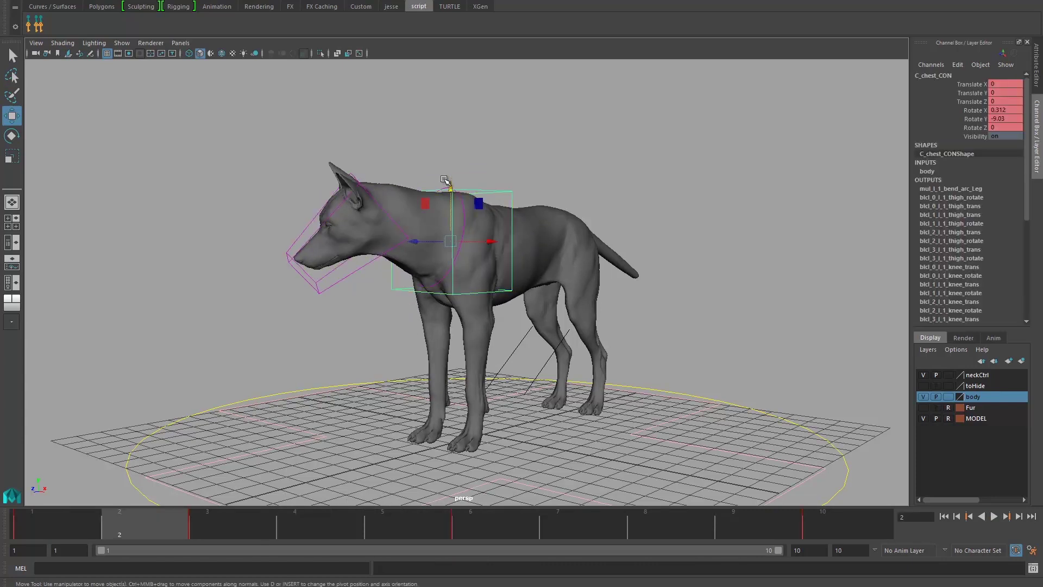
{"action": "left_click", "coordinate": [444, 187]}
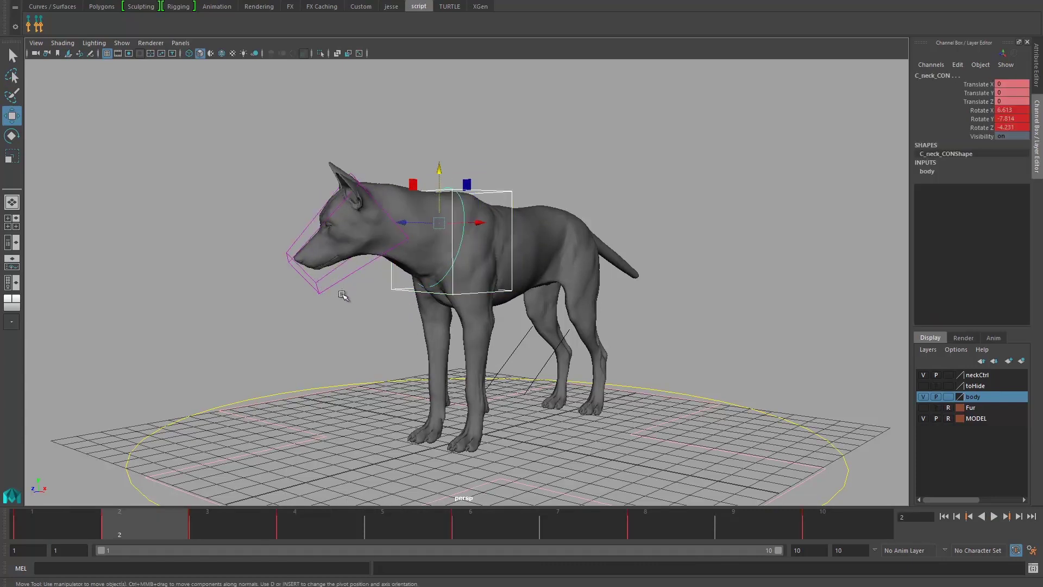
{"action": "left_click", "coordinate": [321, 291]}
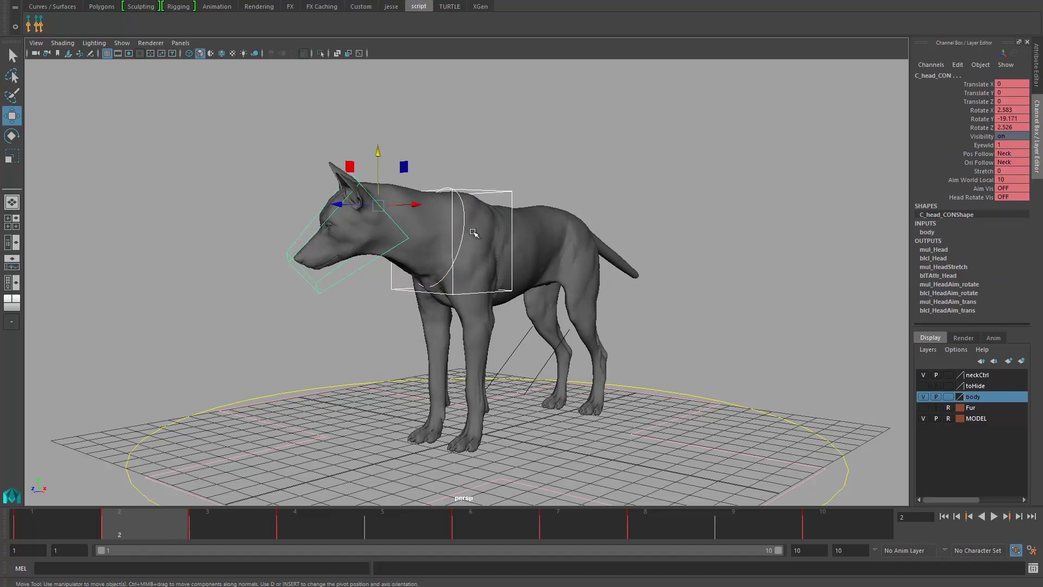
{"action": "key", "text": "alt+v"}
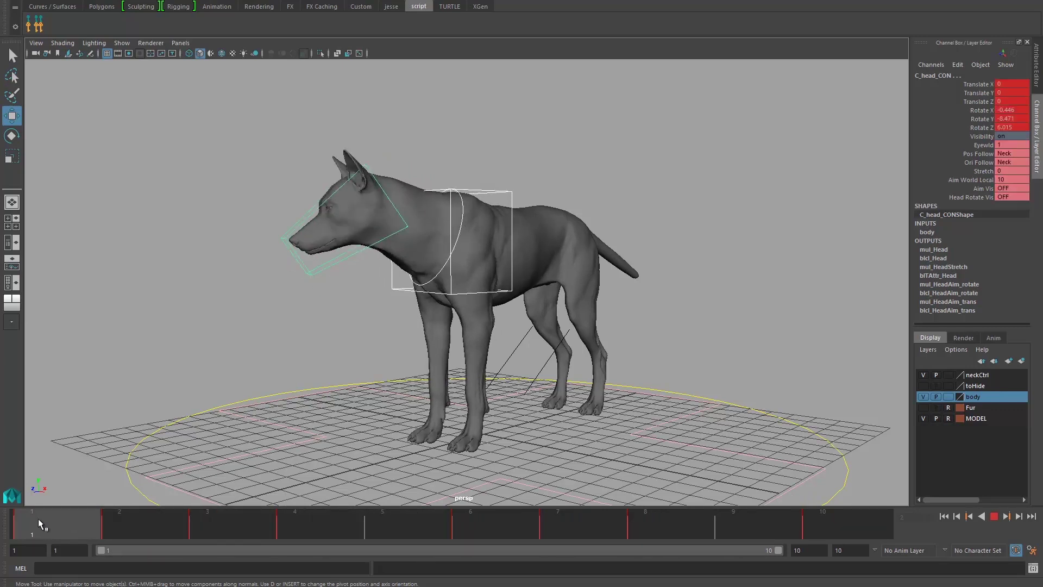
{"action": "key", "text": "alt+v"}
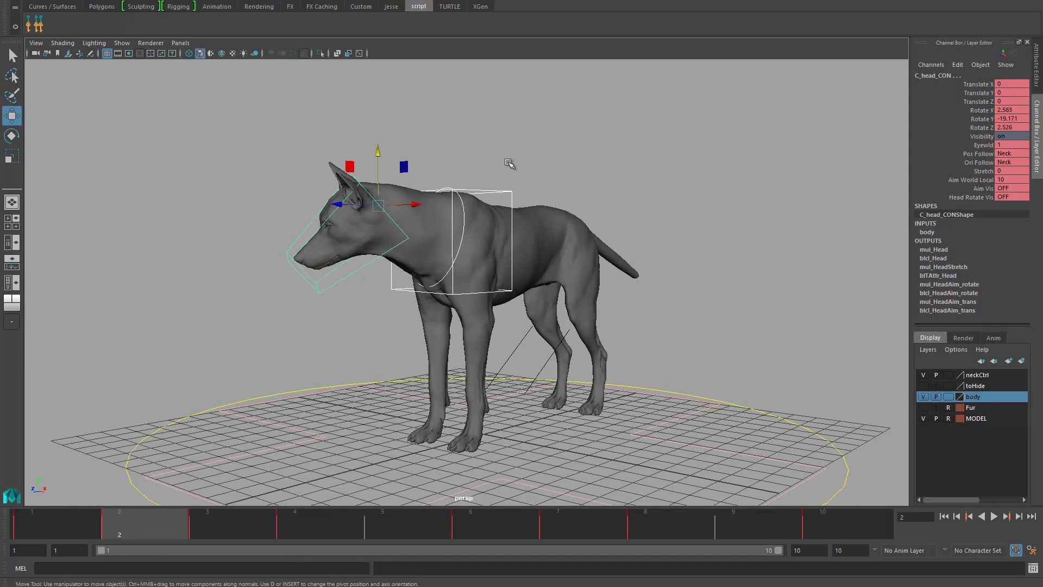
Copy C_chest_CON's key timing onto C_head_CON and play the retimed animation
{"action": "left_click", "coordinate": [506, 190]}
{"action": "left_click", "coordinate": [504, 191]}
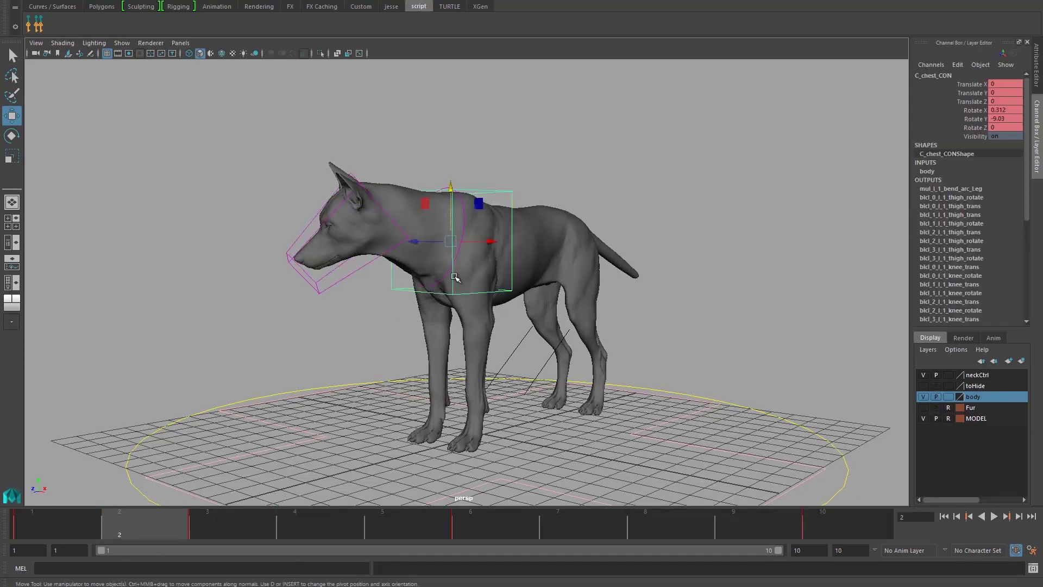
{"action": "left_click", "coordinate": [353, 288]}
{"action": "left_click", "coordinate": [38, 24]}
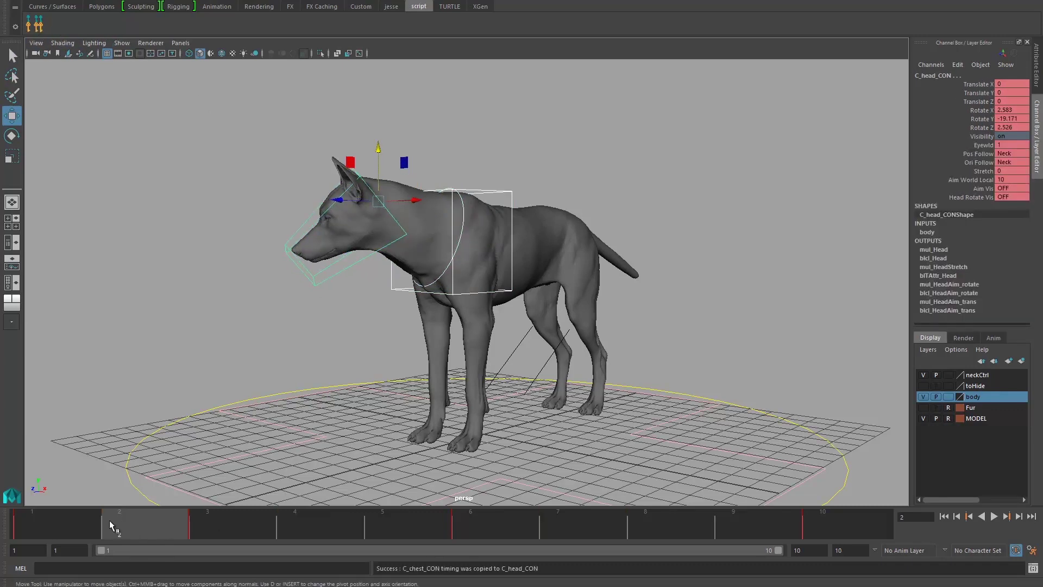
{"action": "key", "text": "alt+v"}
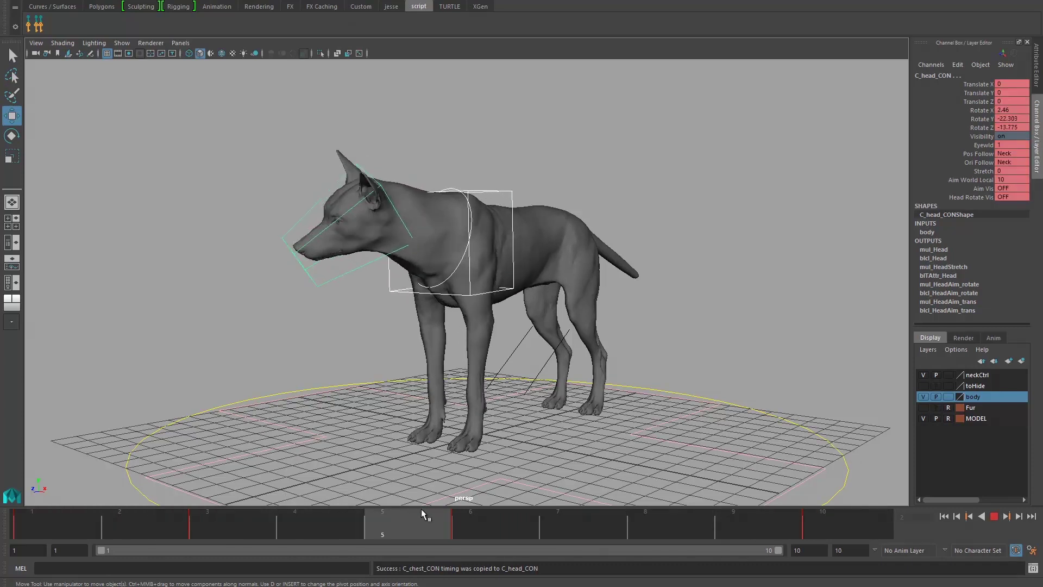
Show the rig controls in the Graph Editor, frame all curves, and copy the chest's timing onto the head
{"action": "left_click", "coordinate": [168, 520]}
{"action": "key", "text": "f"}
{"action": "scroll", "coordinate": [489, 270], "scroll_direction": "down", "scroll_amount": 3}
{"action": "key", "text": "ctrl+shift+c"}
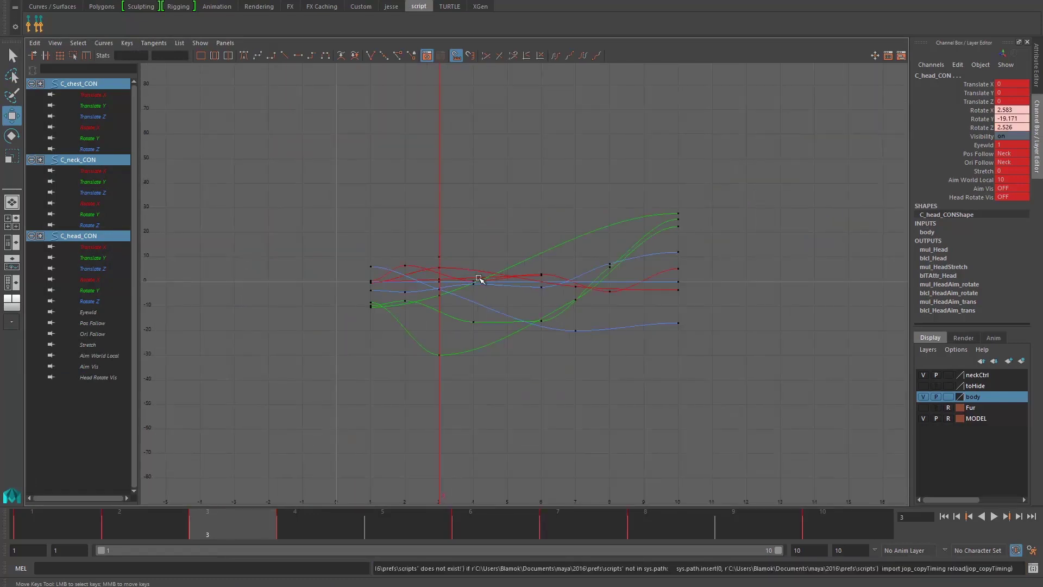
{"action": "scroll", "coordinate": [456, 275], "scroll_direction": "down", "scroll_amount": 3}
{"action": "scroll", "coordinate": [473, 289], "scroll_direction": "up", "scroll_amount": 5}
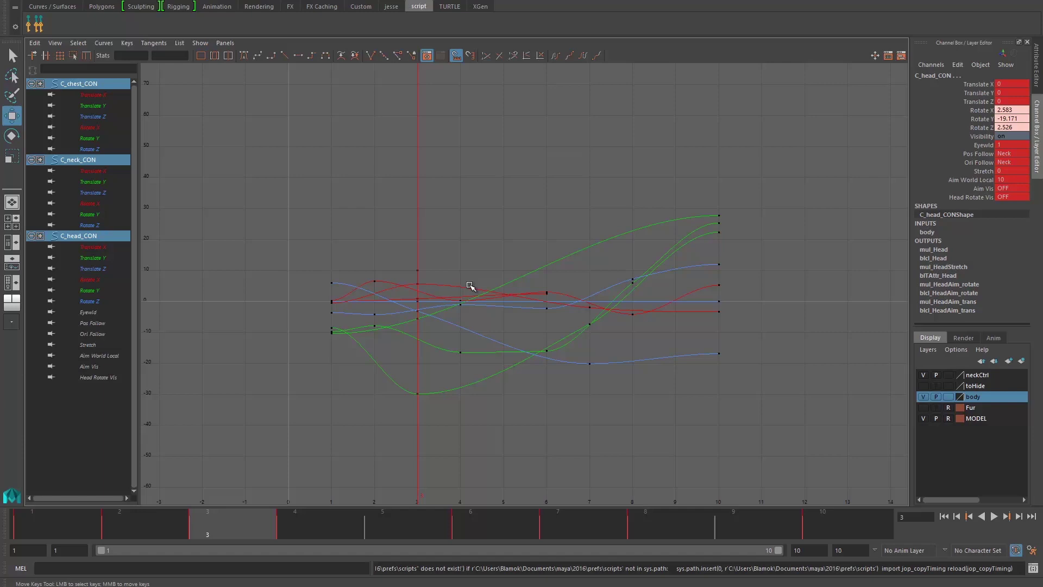
{"action": "left_click", "coordinate": [38, 26]}
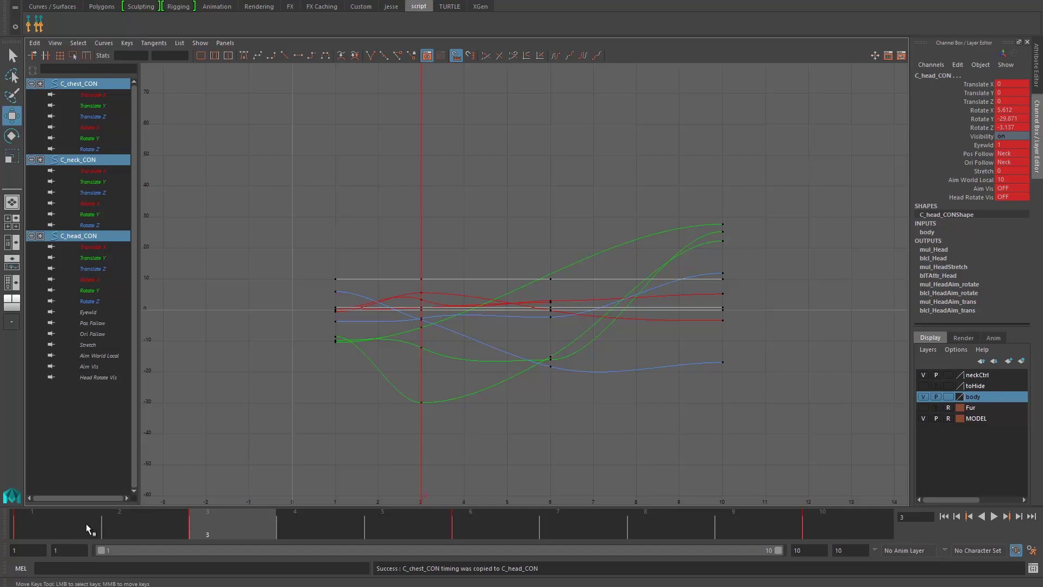
Play back and compare the head, neck and chest Rotate Y curves, keyed on frames 1, 3, 6 and 10
{"action": "key", "text": "alt+v"}
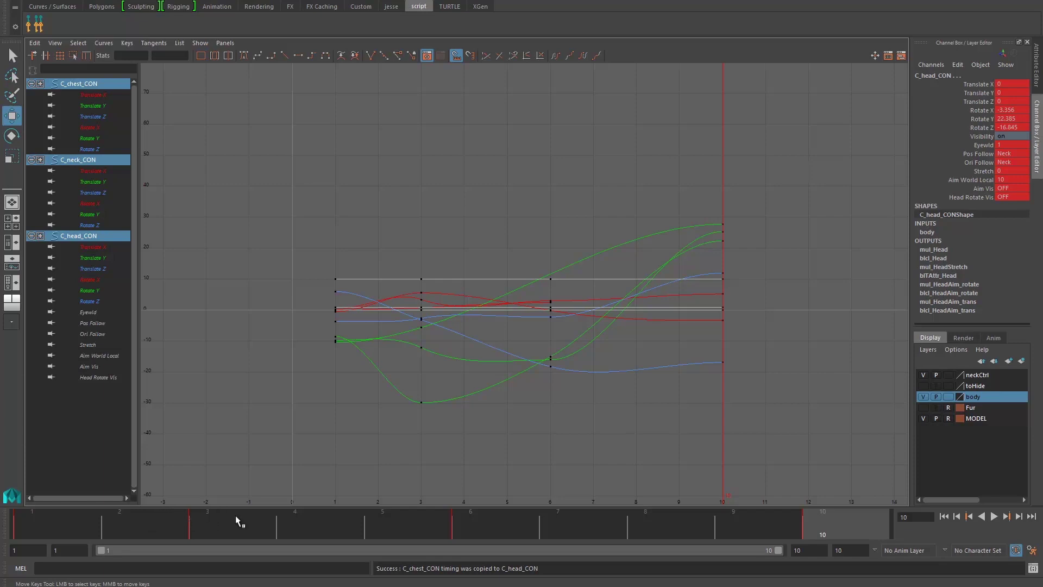
{"action": "key", "text": "alt+v"}
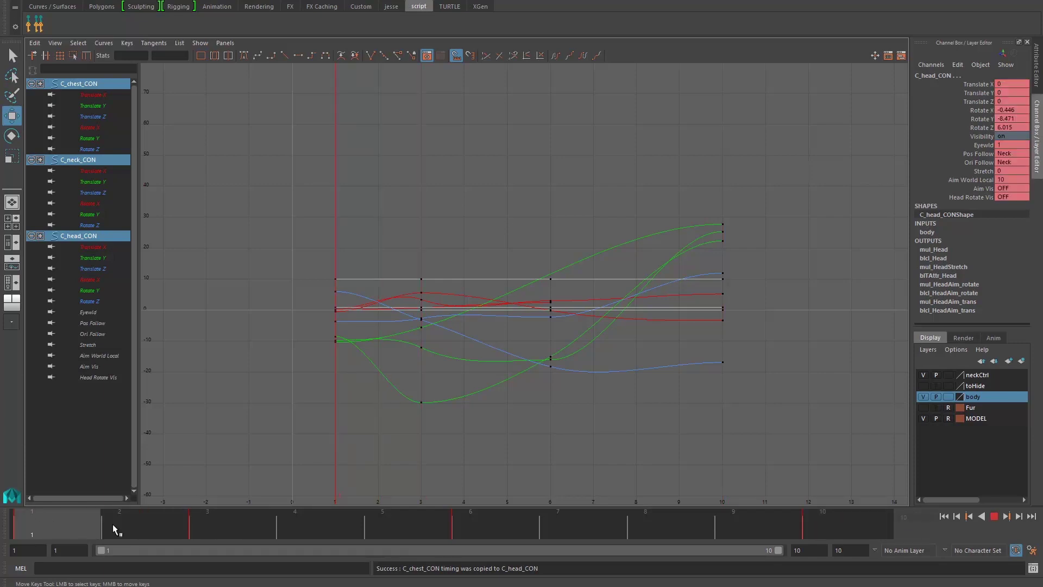
{"action": "key", "text": "alt+v"}
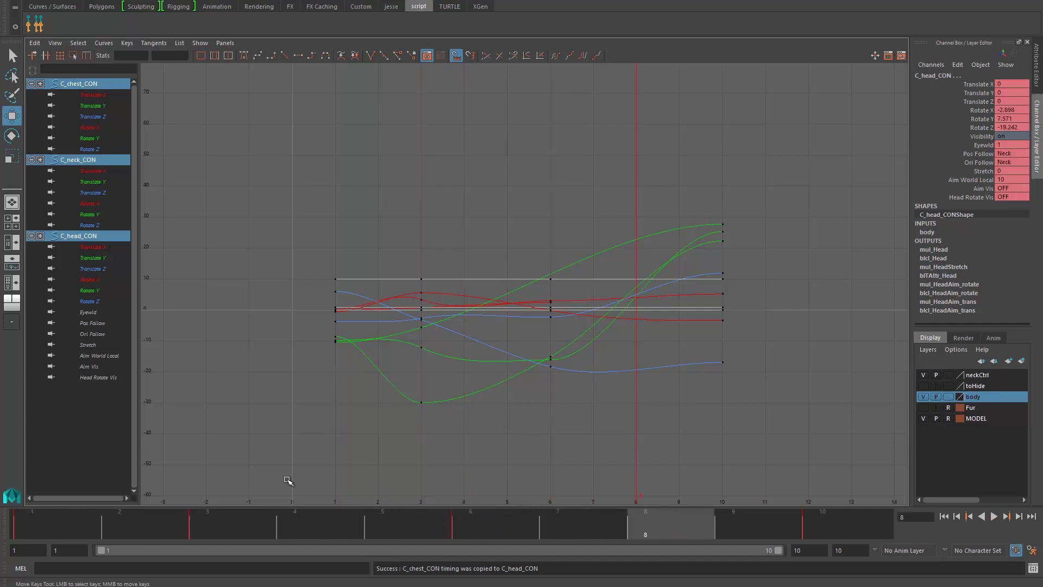
{"action": "left_click", "coordinate": [545, 362]}
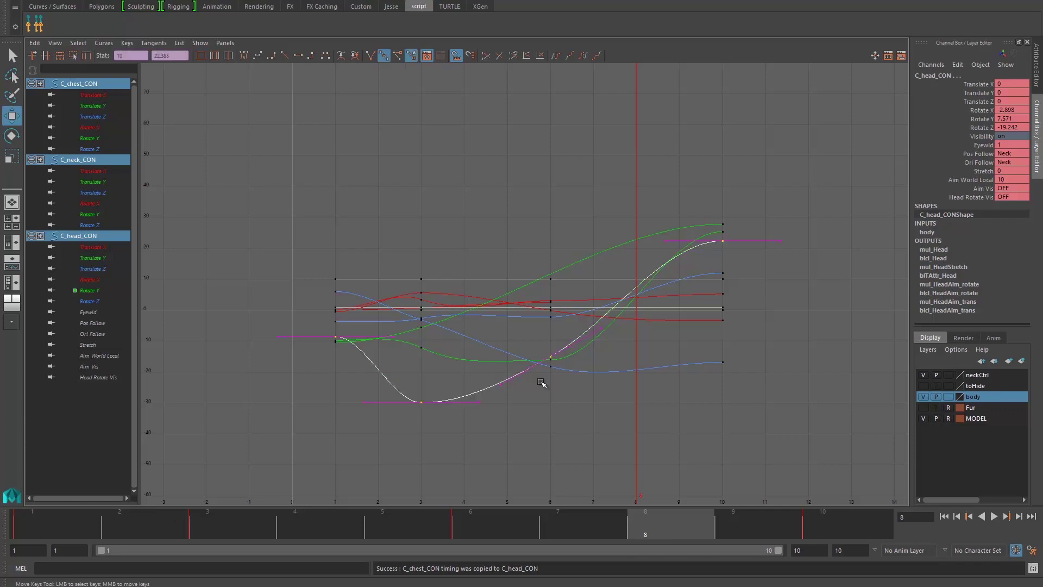
{"action": "left_click", "coordinate": [605, 326]}
{"action": "left_click", "coordinate": [597, 255]}
{"action": "mouse_move", "coordinate": [77, 533]}
{"action": "left_mouse_down"}
{"action": "mouse_move", "coordinate": [288, 521]}
{"action": "mouse_move", "coordinate": [738, 467]}
{"action": "left_mouse_up"}
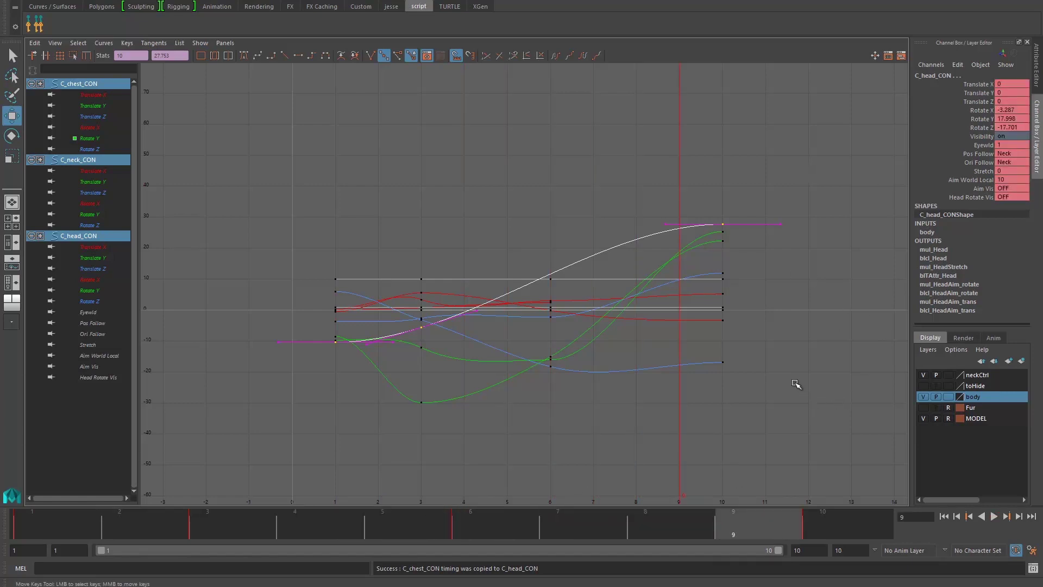